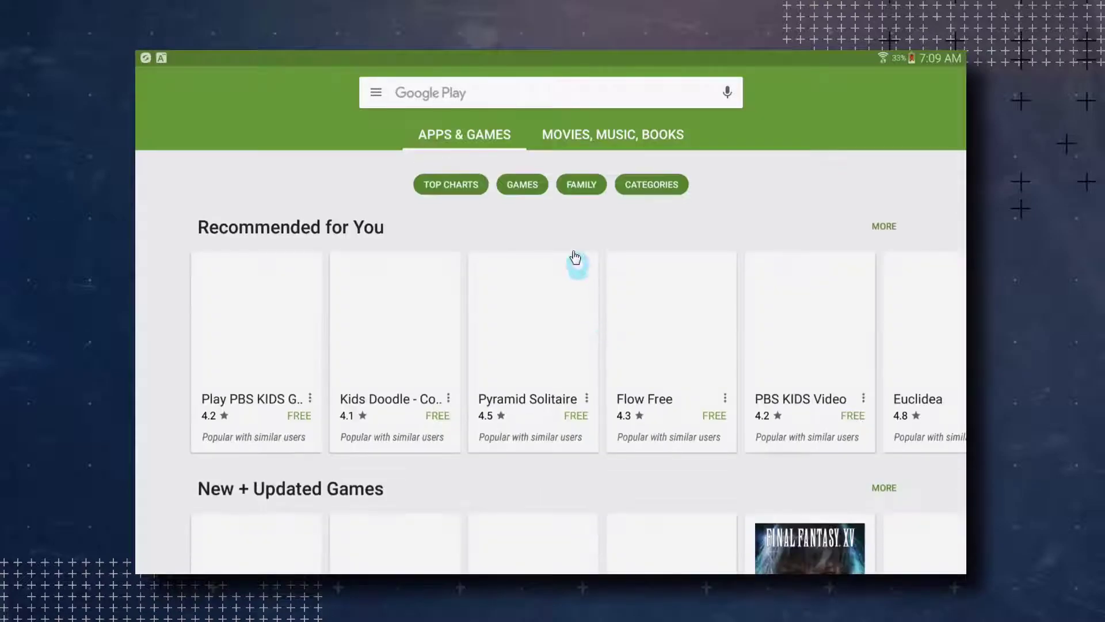
Step: Search Google Play for 'sitepulse'
click(471, 93)
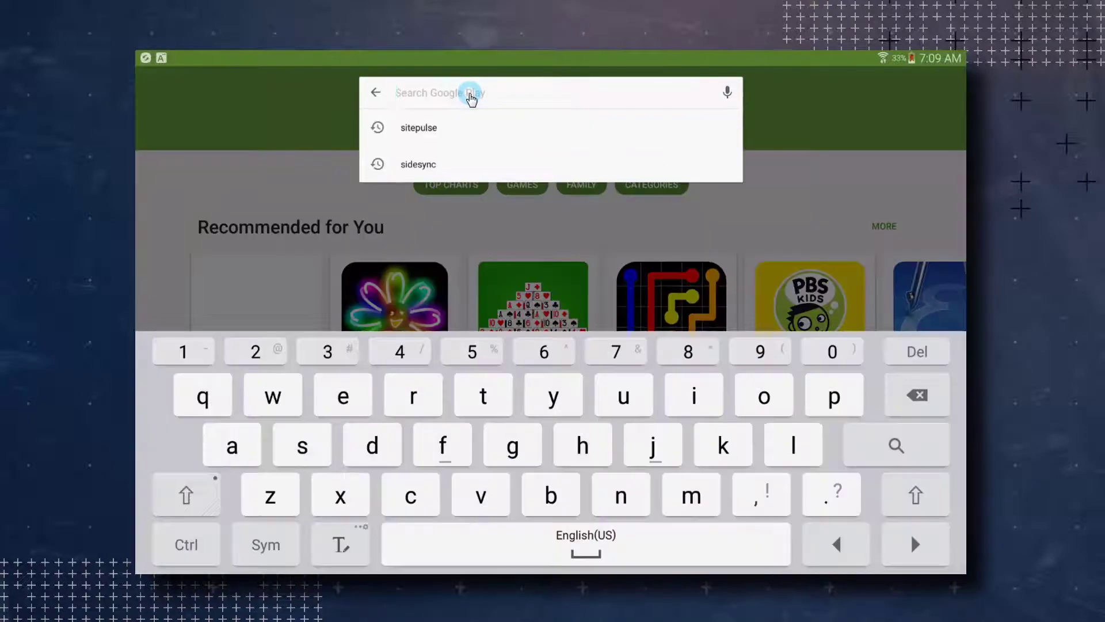
text(s)
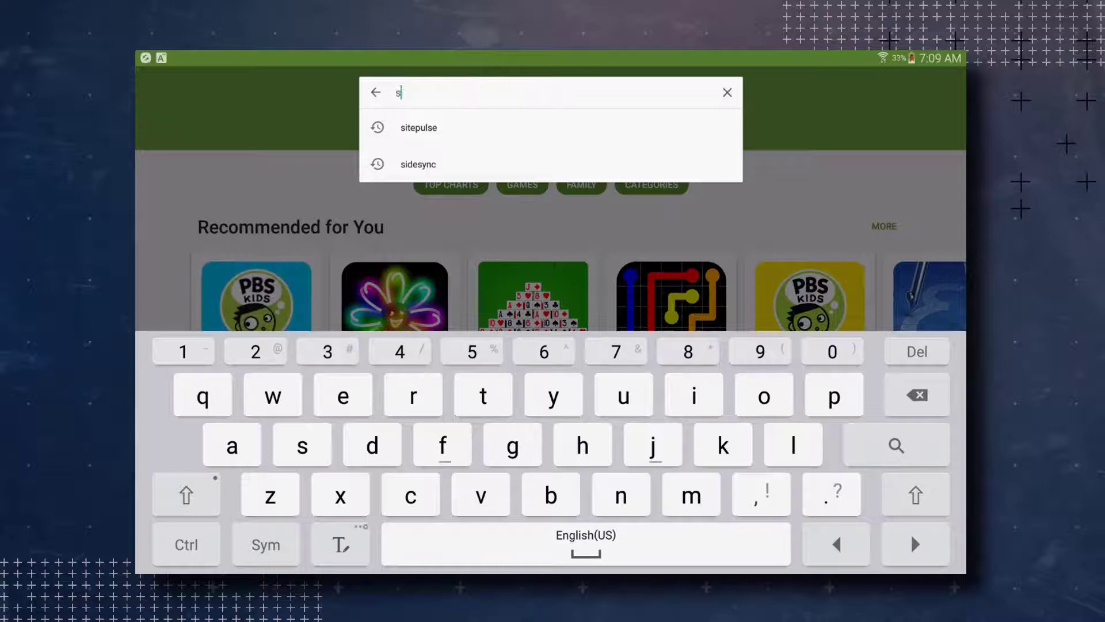
text(itepulse)
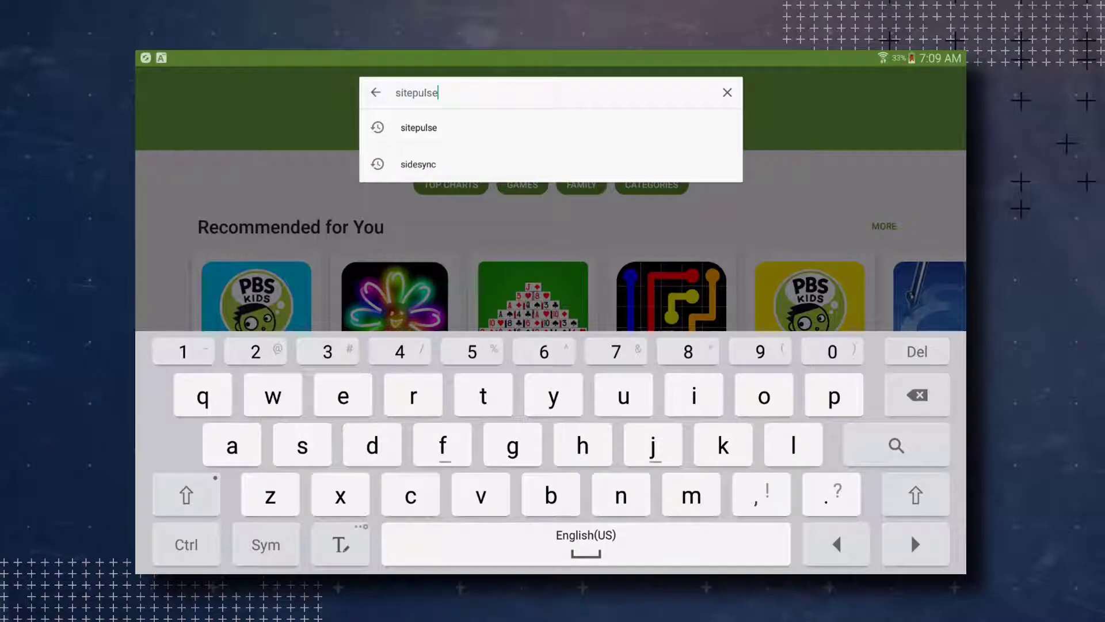
key(Return)
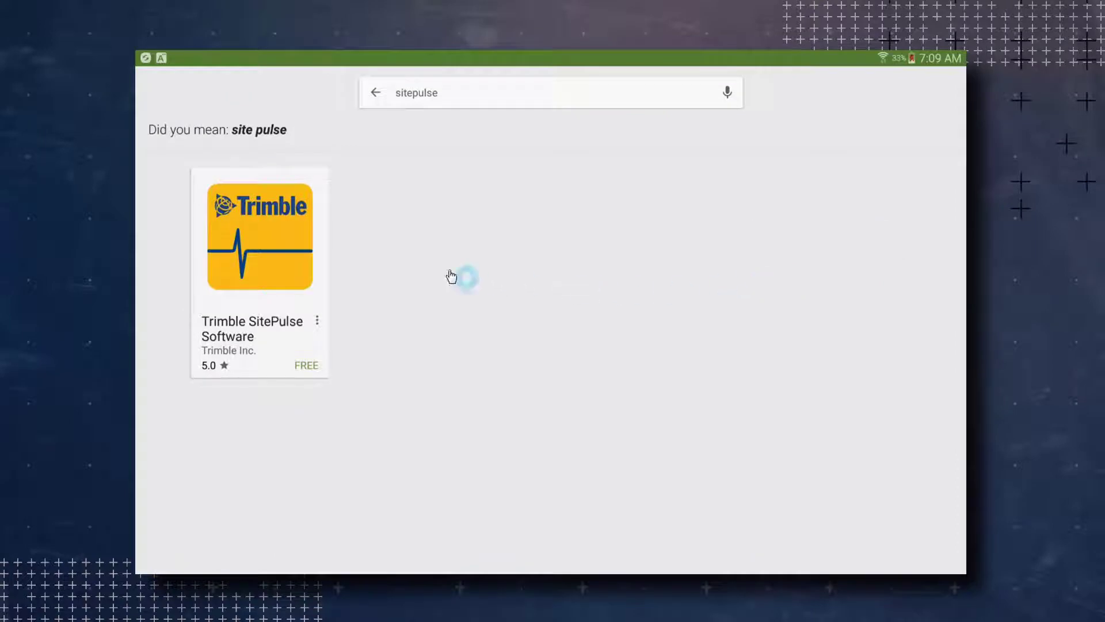
Step: Browse the Trimble SitePulse Software store page and start its installation
click(271, 248)
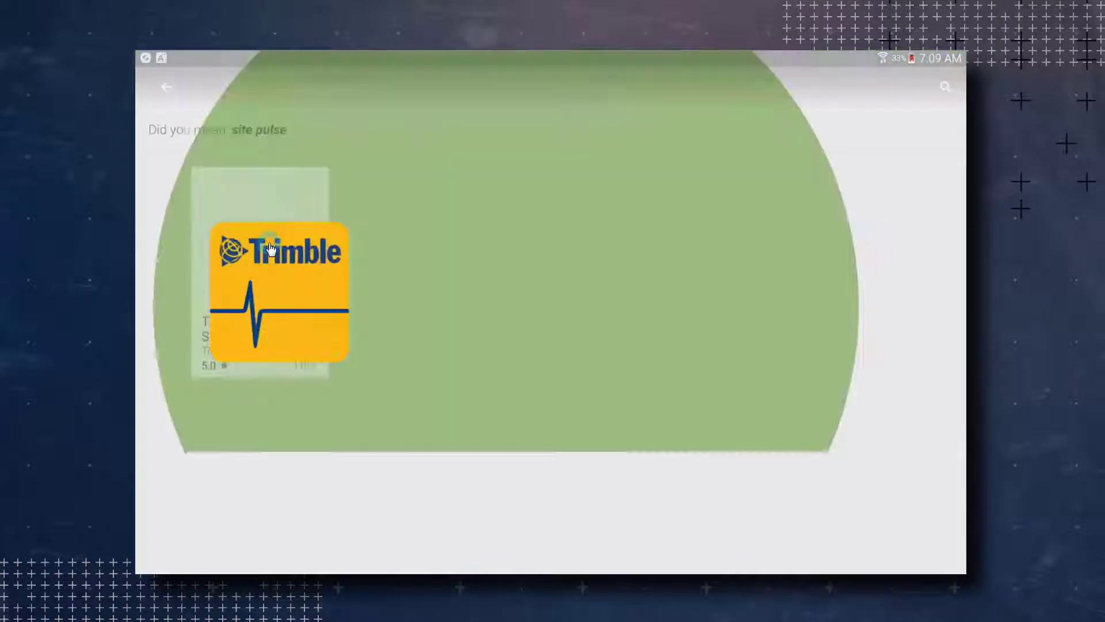
scroll(555, 368, down, 5)
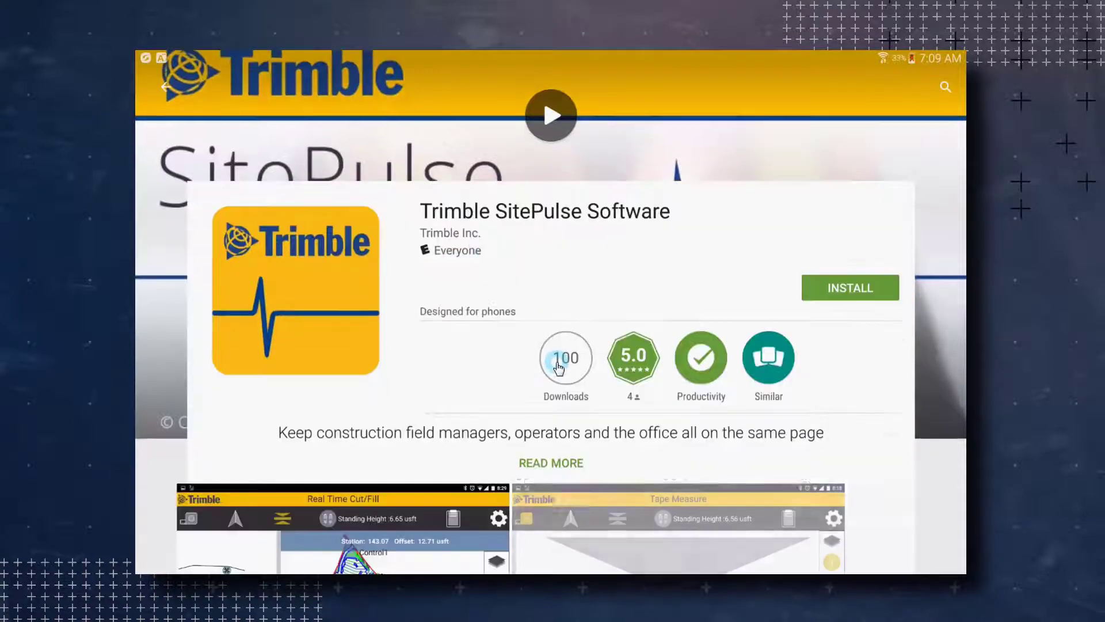
scroll(555, 410, down, 7)
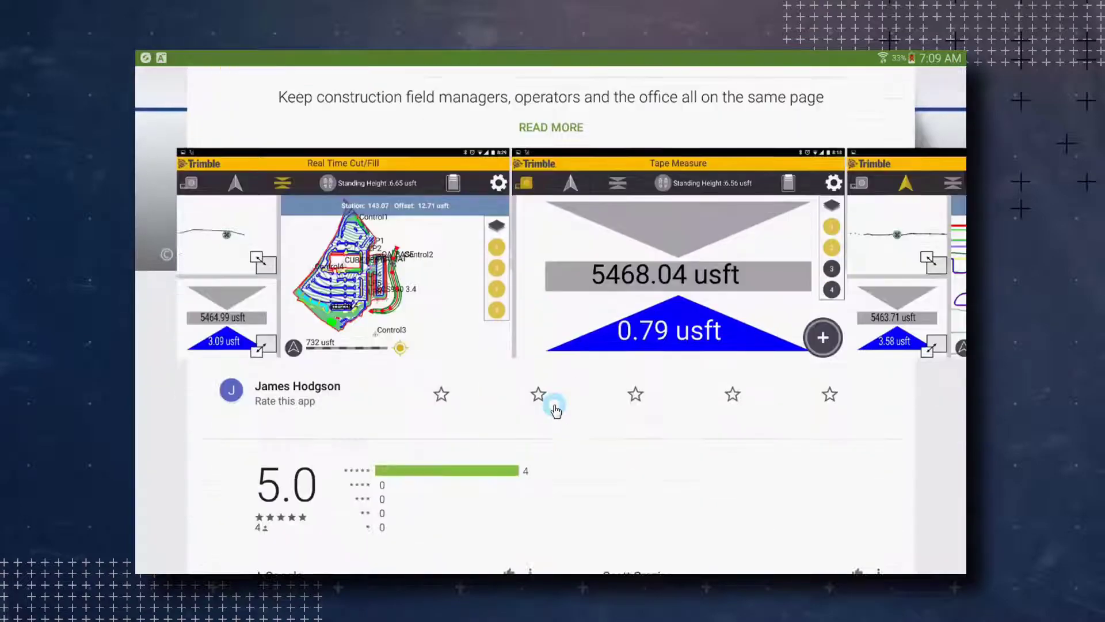
scroll(556, 409, up, 10)
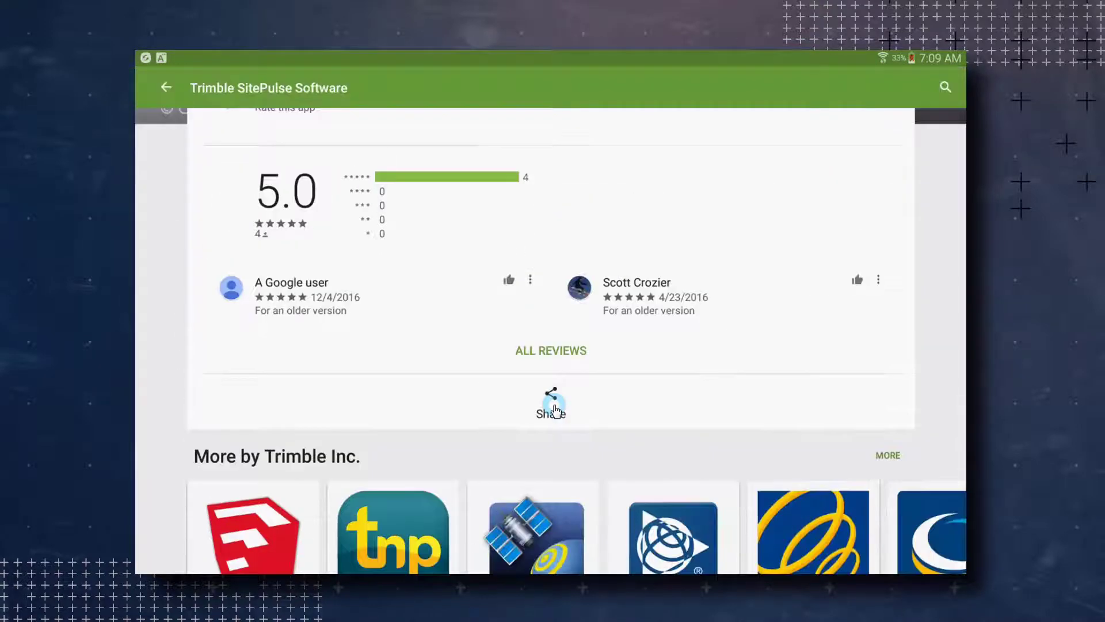
scroll(556, 410, up, 2)
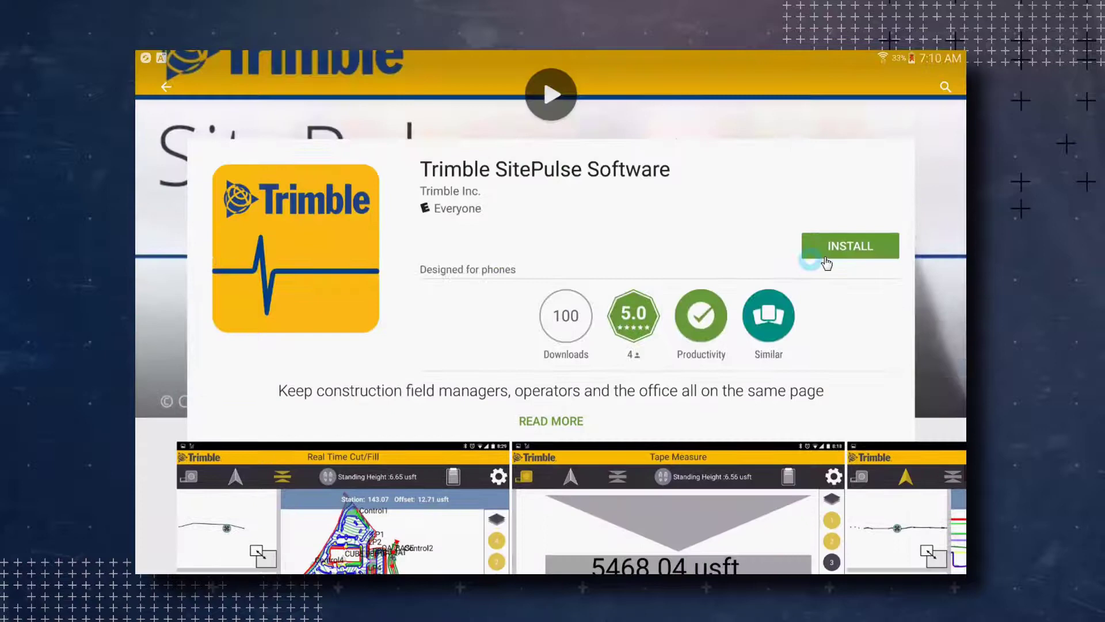
scroll(846, 285, up, 1)
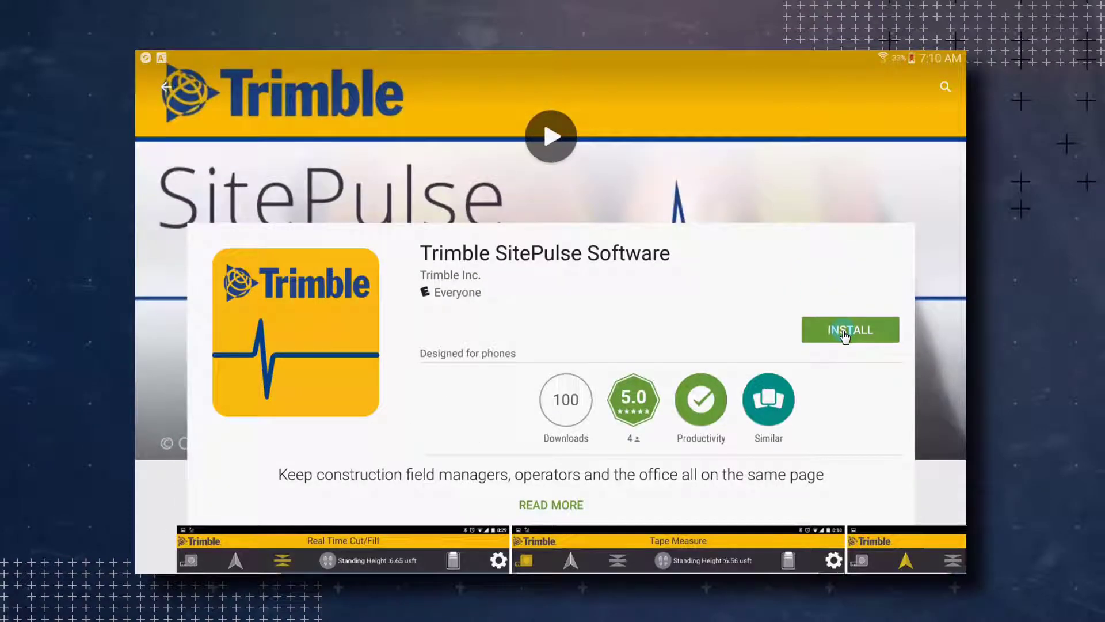
click(846, 333)
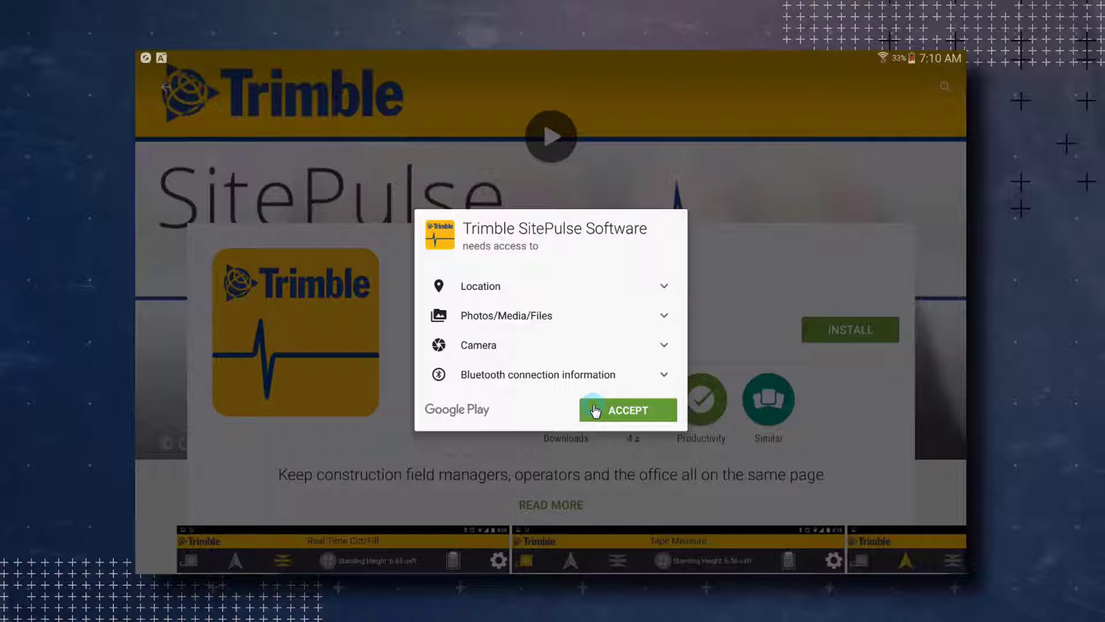
Step: Accept the location, photos/media/files, camera and Bluetooth permissions so SitePulse installs
click(595, 410)
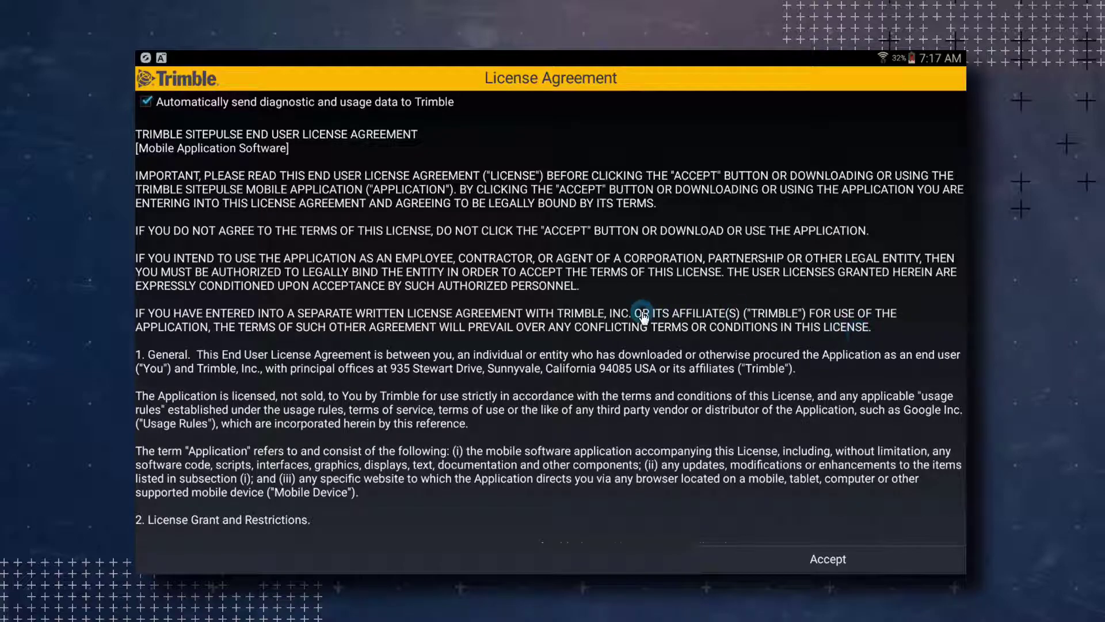
Step: Read through the SitePulse End User License Agreement and accept it
scroll(643, 316, down, 3)
scroll(644, 317, down, 7)
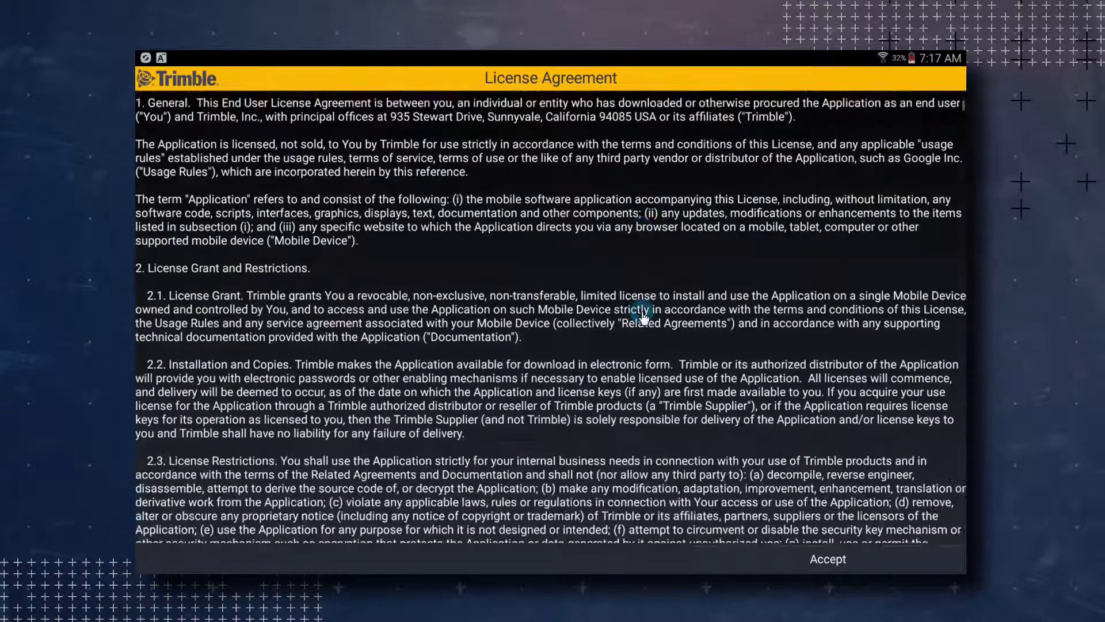
scroll(644, 317, down, 10)
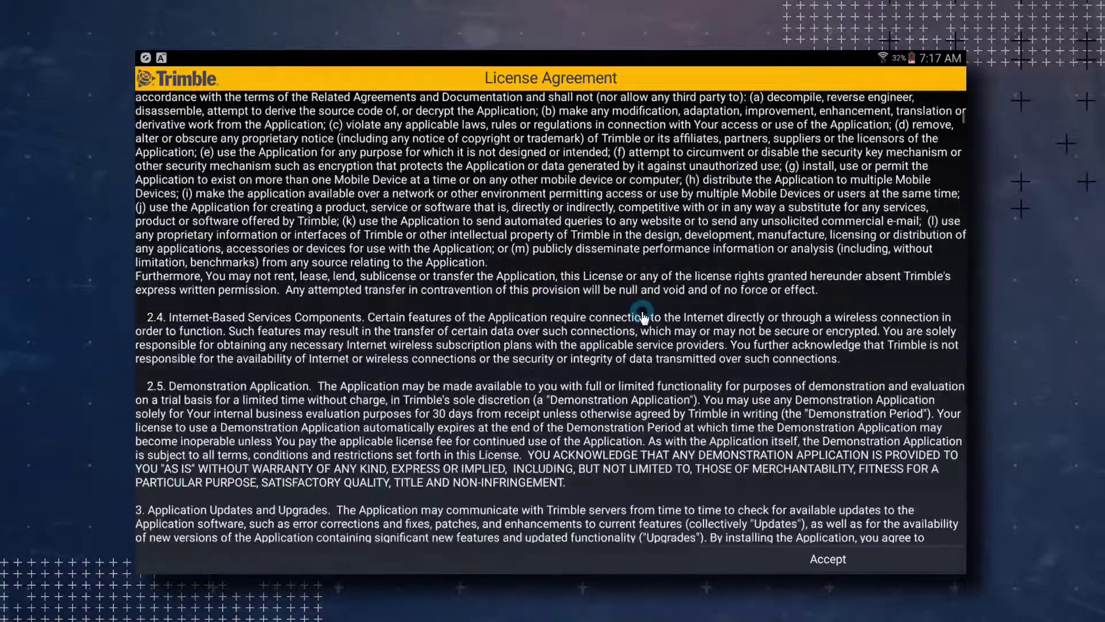
scroll(643, 317, down, 10)
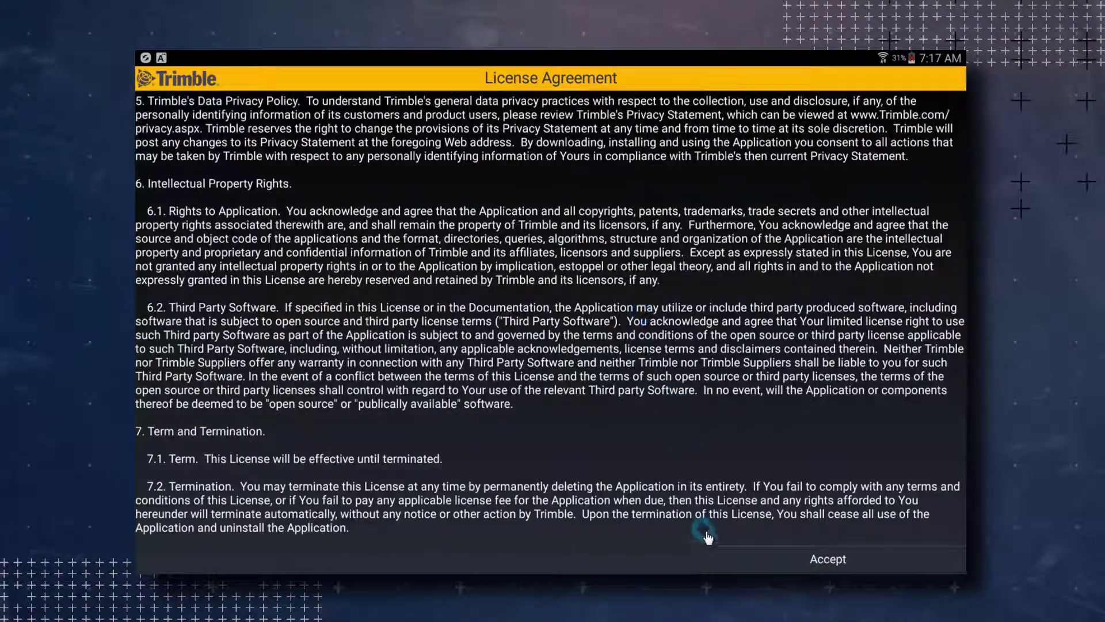
click(751, 562)
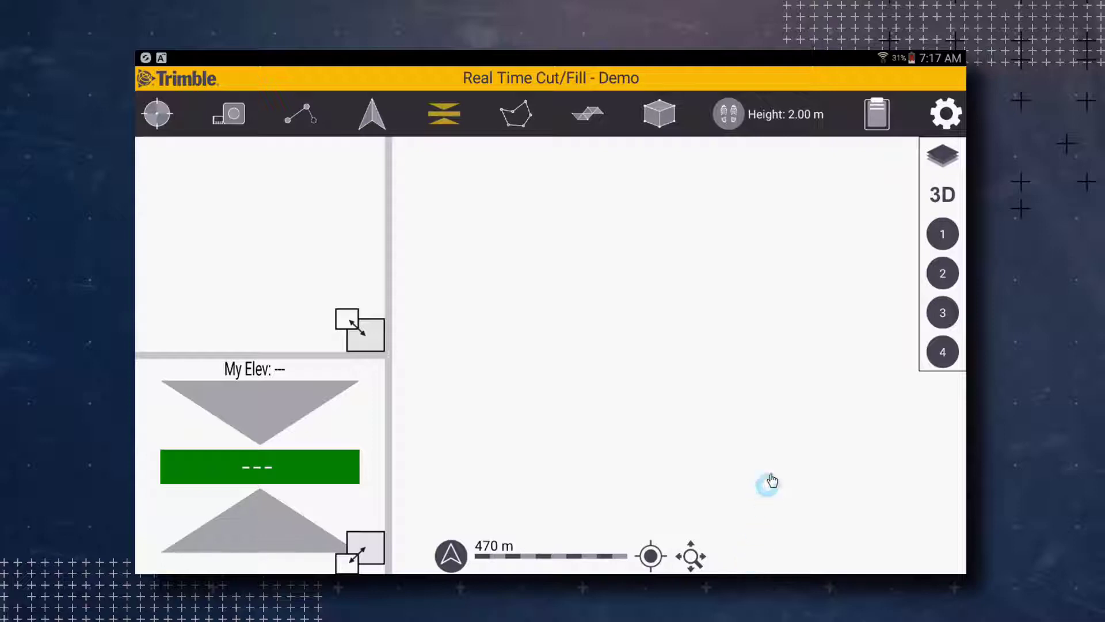
Step: In SitePulse Settings, where the license shows Invalid, begin a license request
click(944, 116)
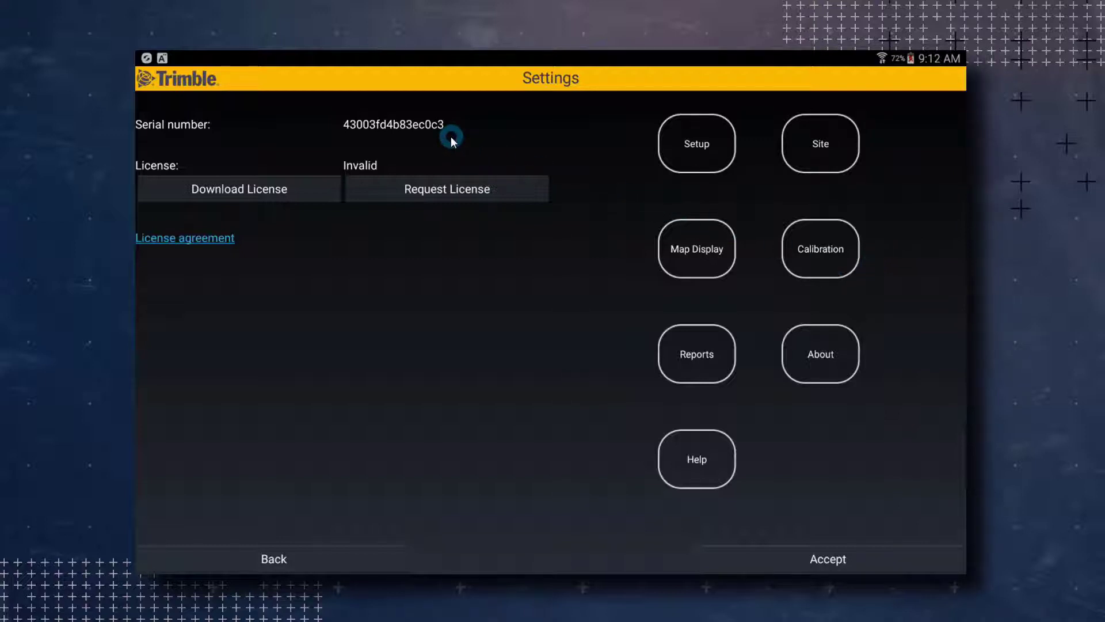
click(449, 192)
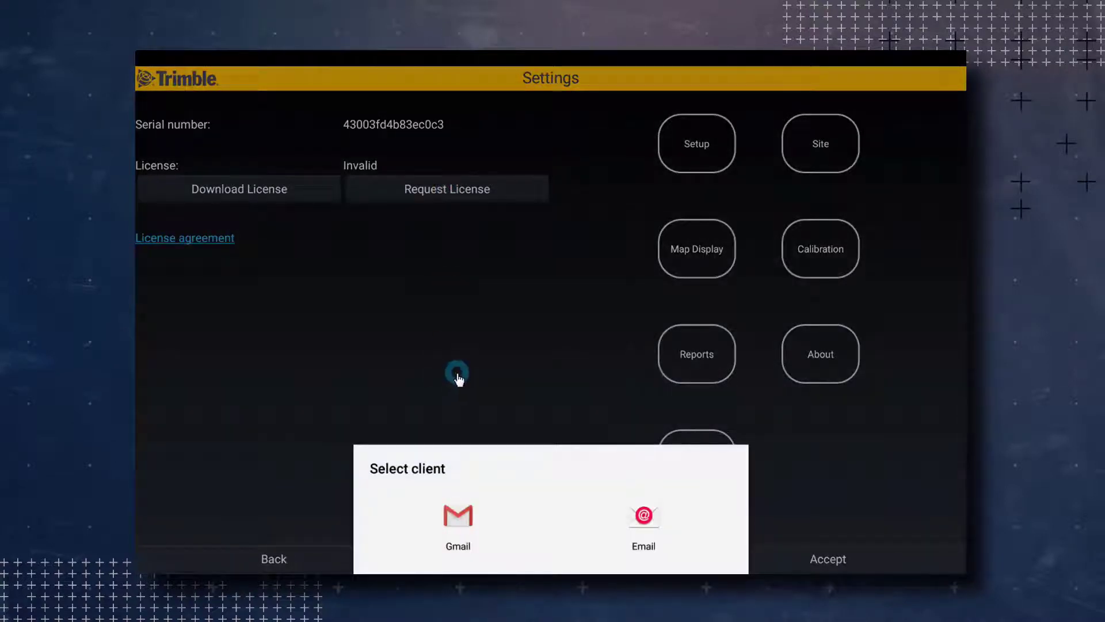
Step: Send the Request License email from Gmail to the suggested dealer contact
click(468, 522)
click(468, 521)
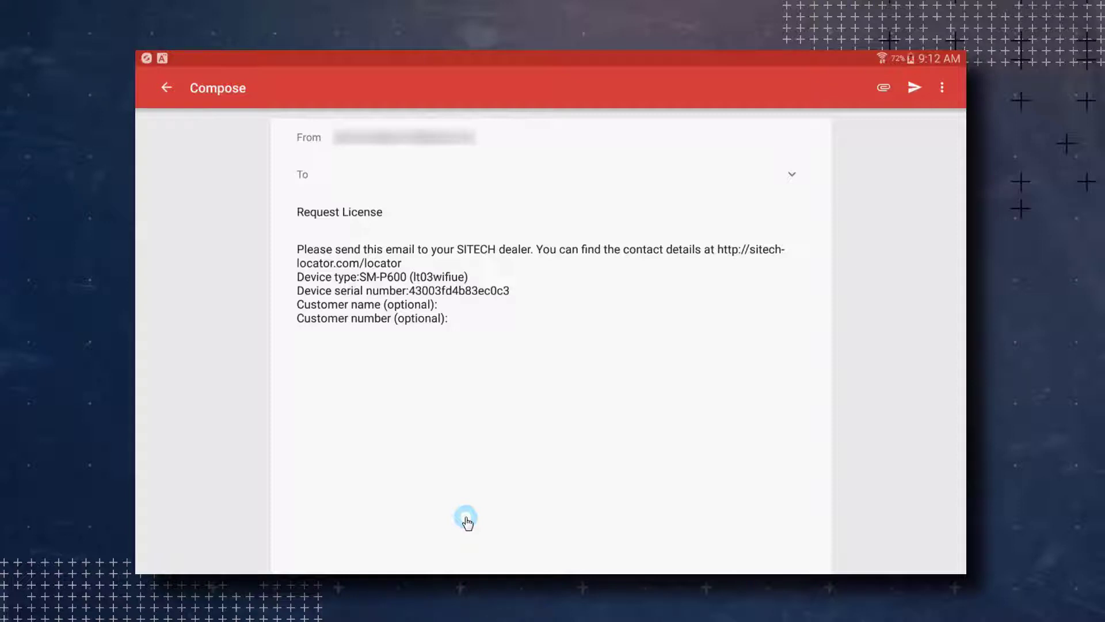
text(sit)
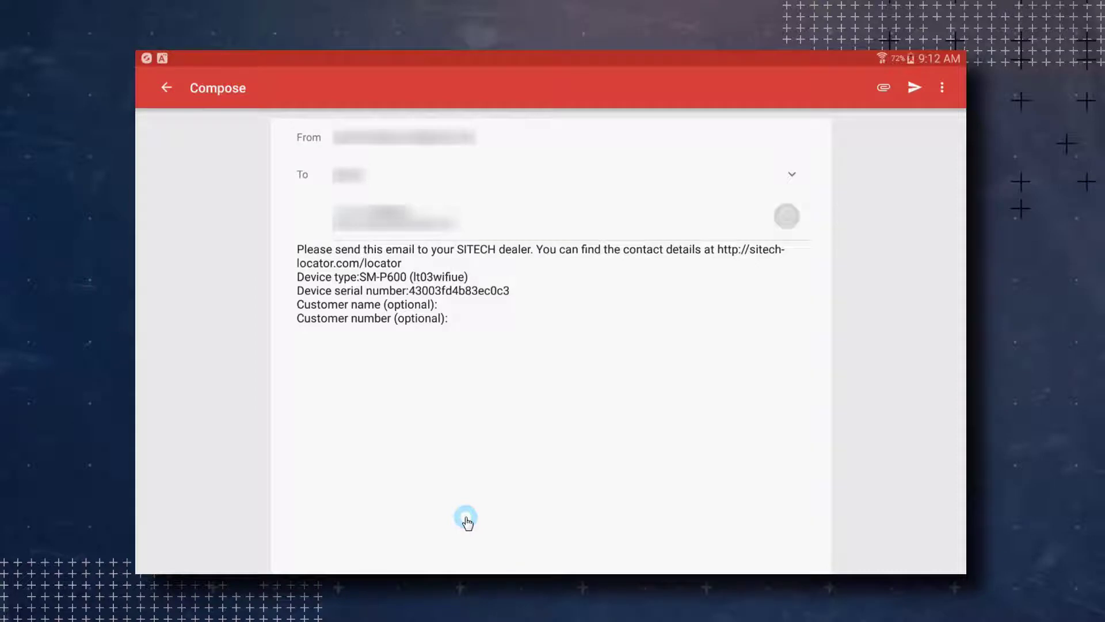
click(405, 222)
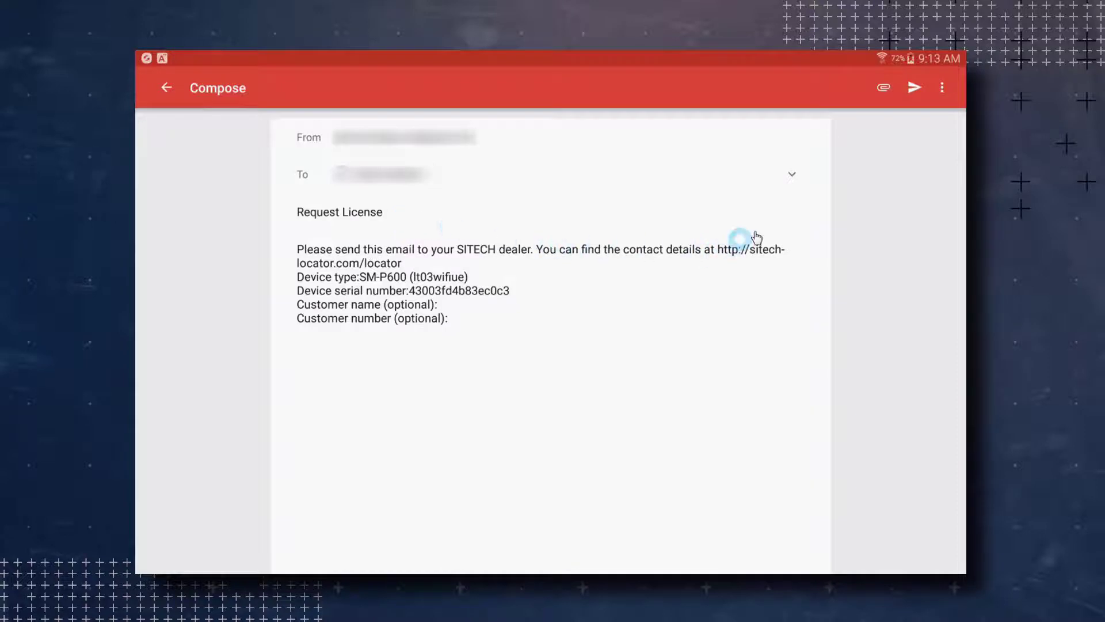
click(915, 88)
click(916, 90)
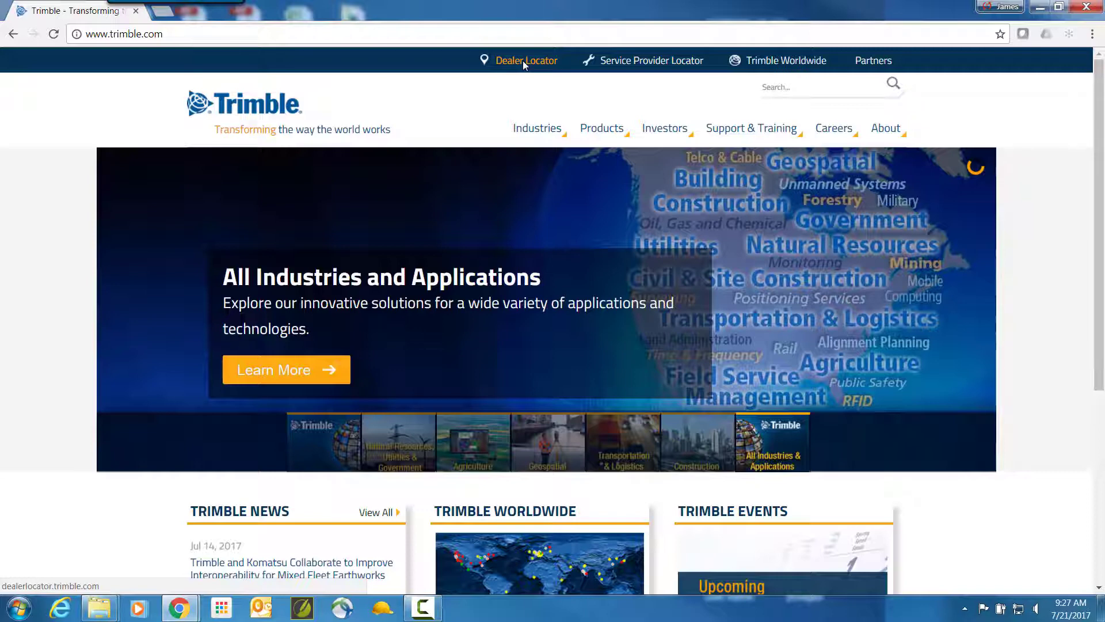
Step: In Dealer Locator, choose the Construction - Heavy and Highway Construction application for civil engineering dealers
click(525, 64)
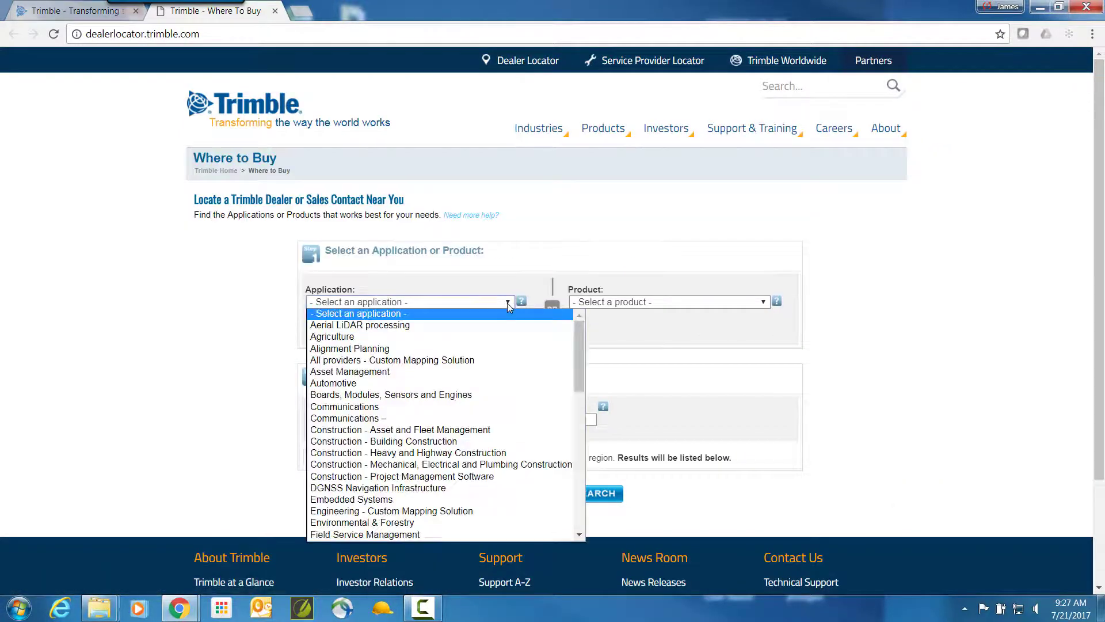
click(481, 454)
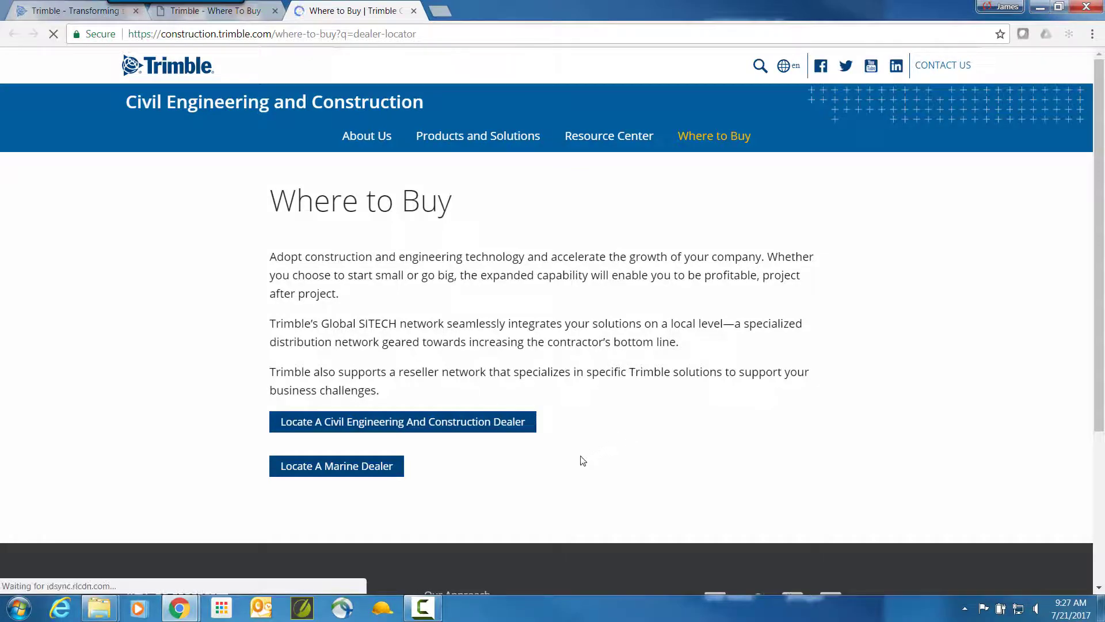
click(467, 429)
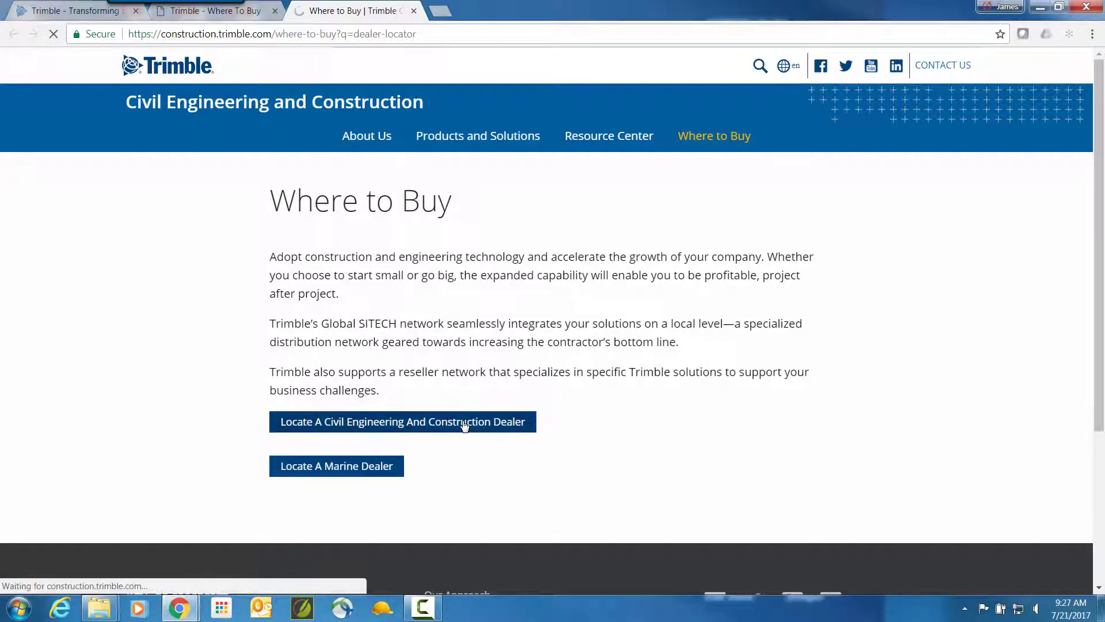
Step: Find dealers in United States, Colorado and review the SITECH Rocky Mountain listing
click(426, 361)
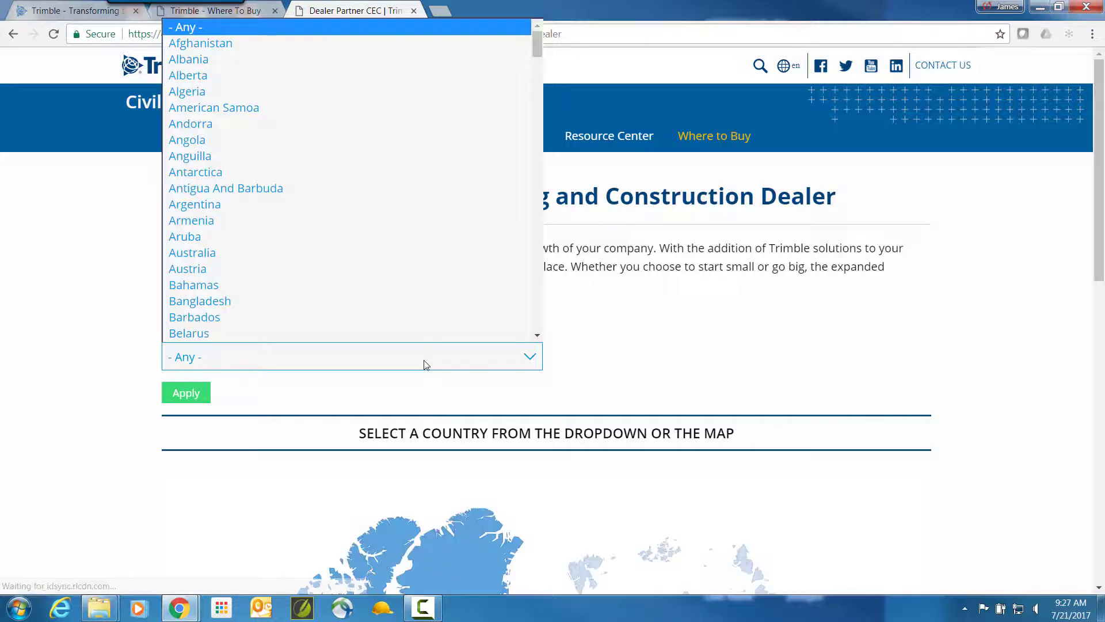
scroll(412, 305, down, 1)
scroll(411, 304, down, 20)
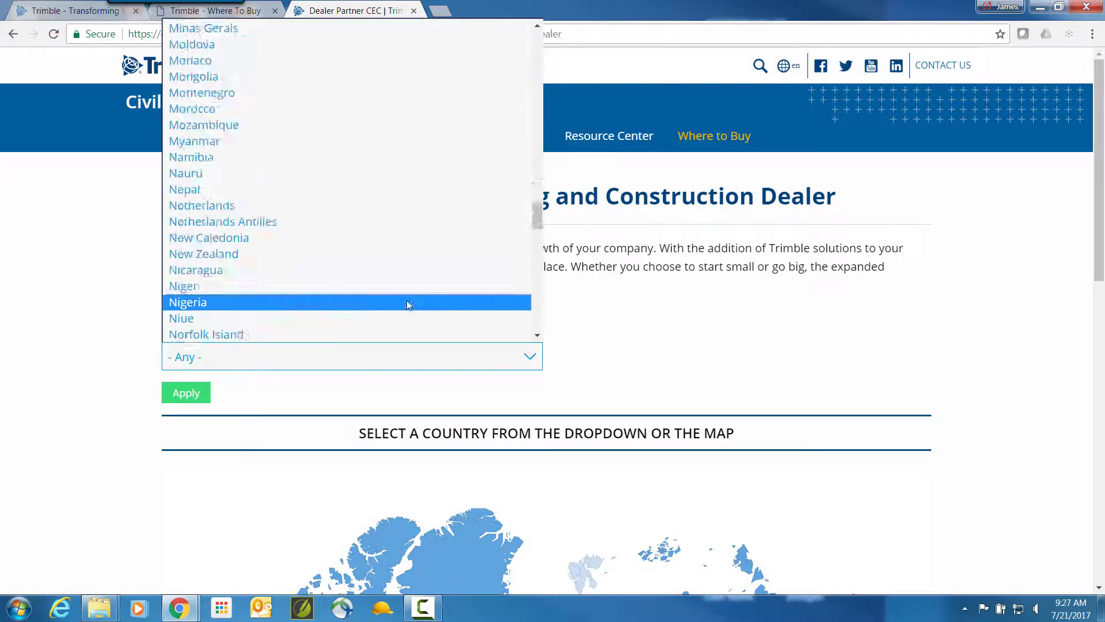
scroll(409, 306, down, 4)
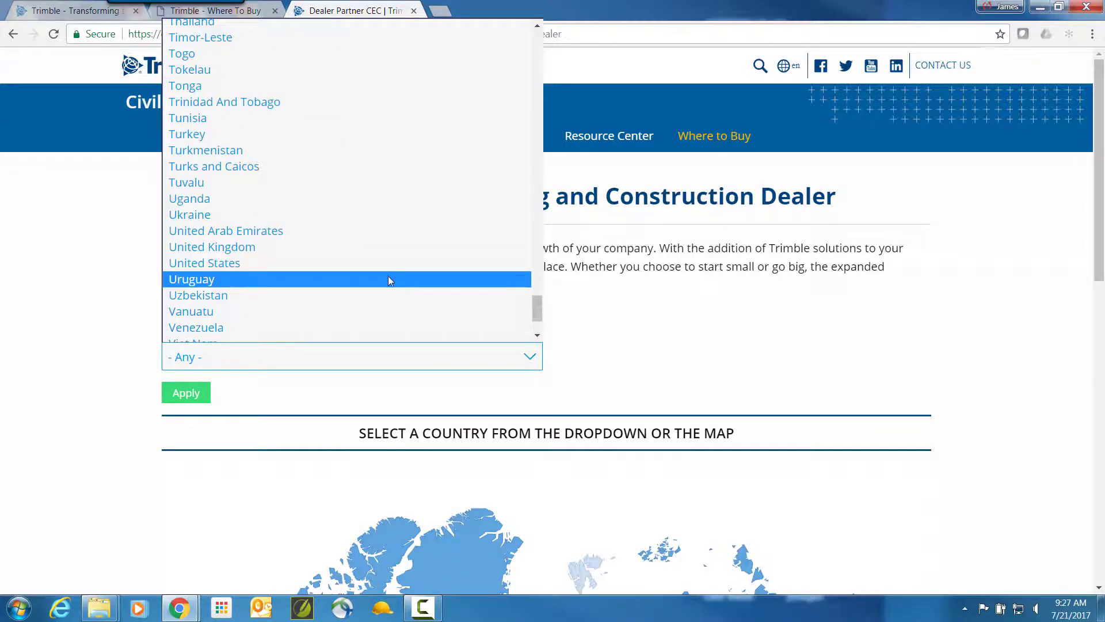
click(388, 265)
click(566, 360)
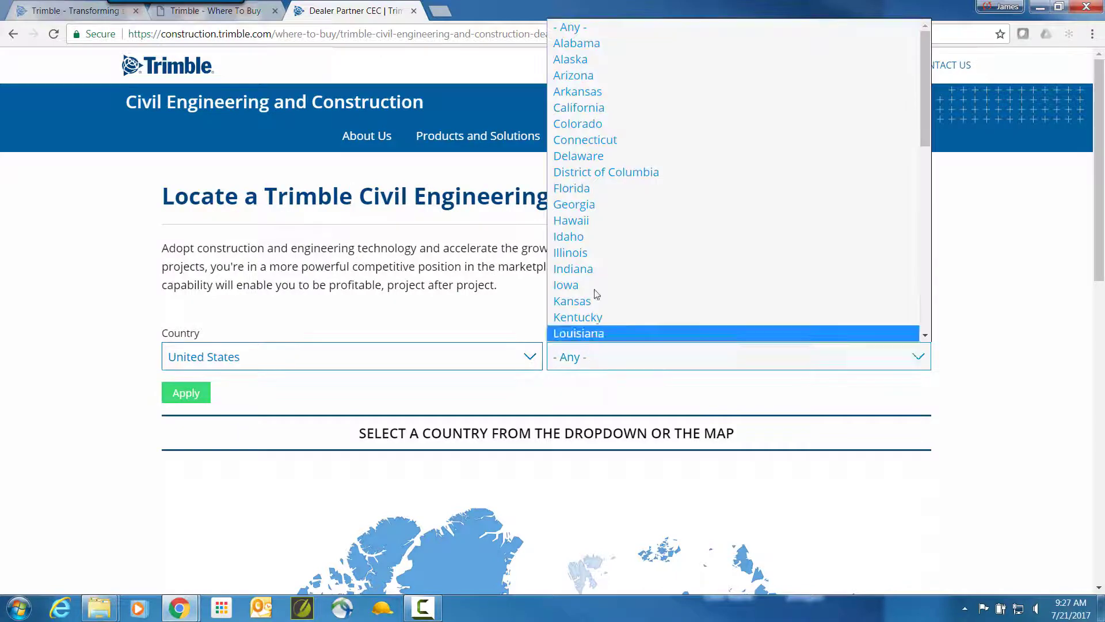
click(599, 124)
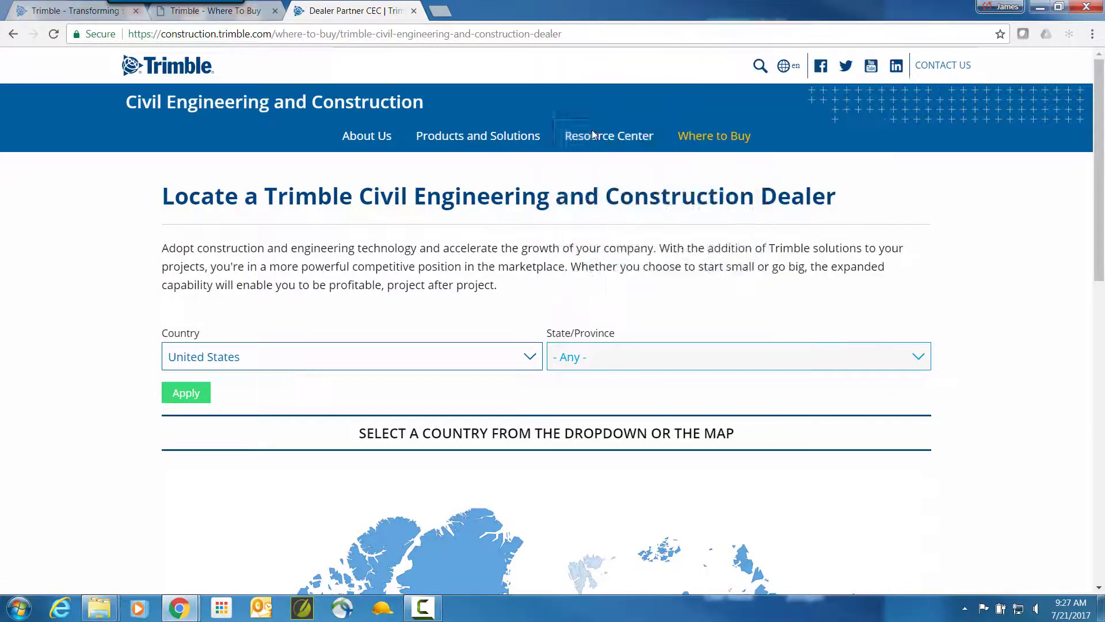
click(180, 394)
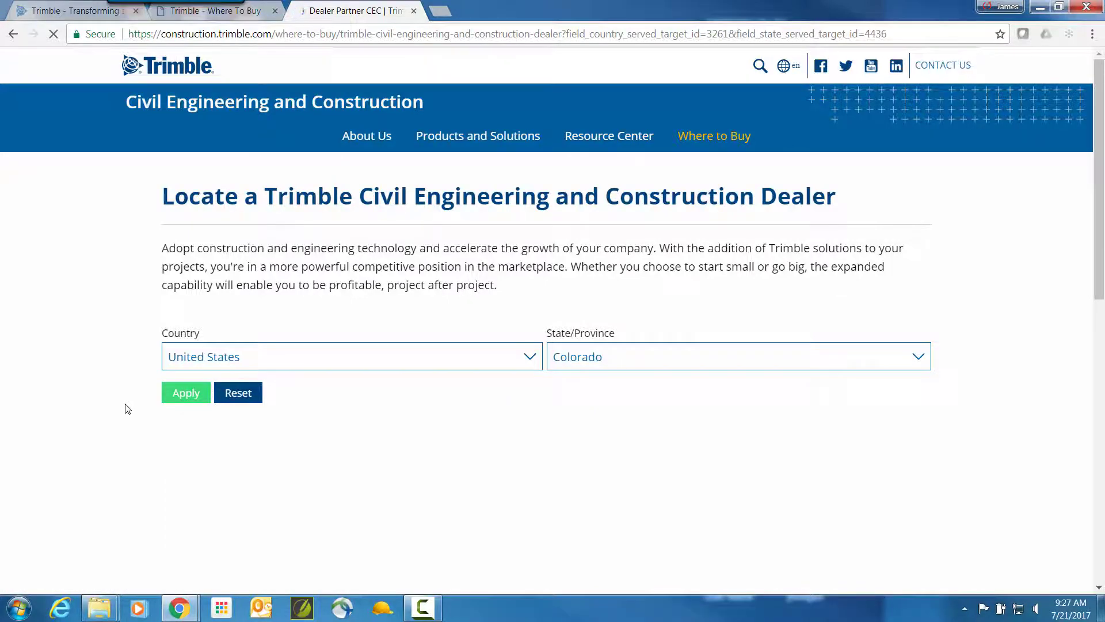
scroll(127, 409, down, 1)
scroll(127, 409, down, 5)
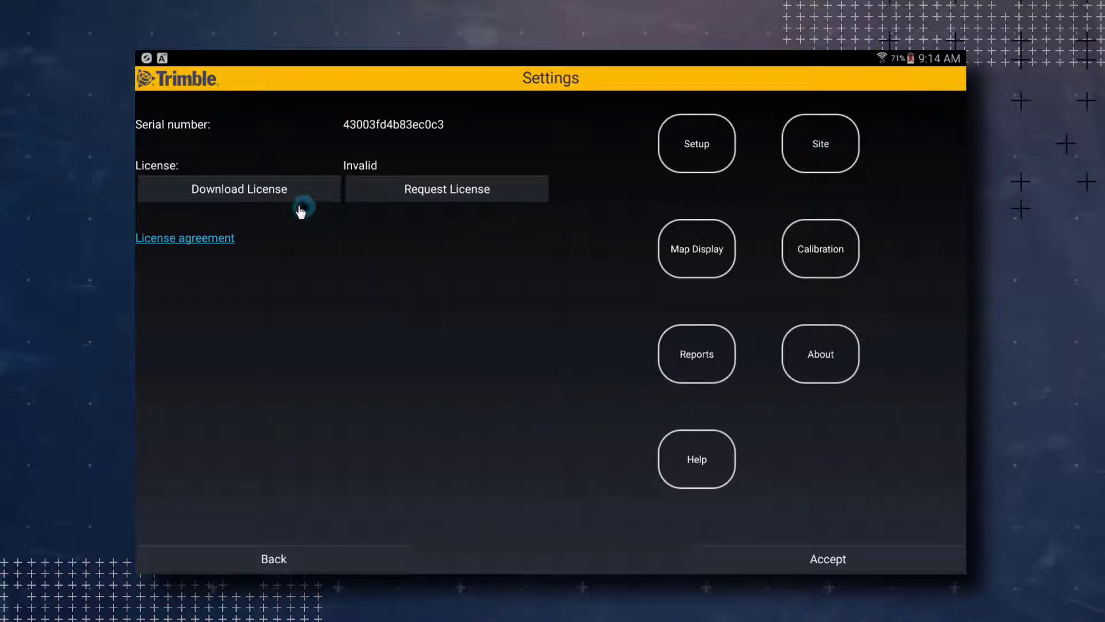
Step: Start the license download and agree to install the Geospatial Licensing app
click(266, 194)
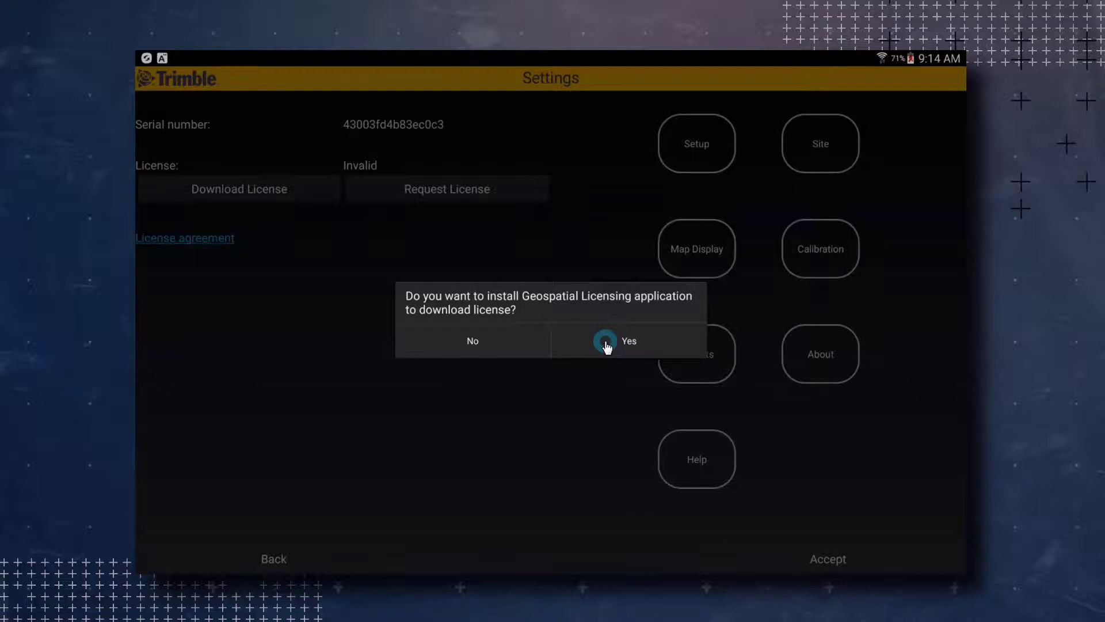
click(606, 344)
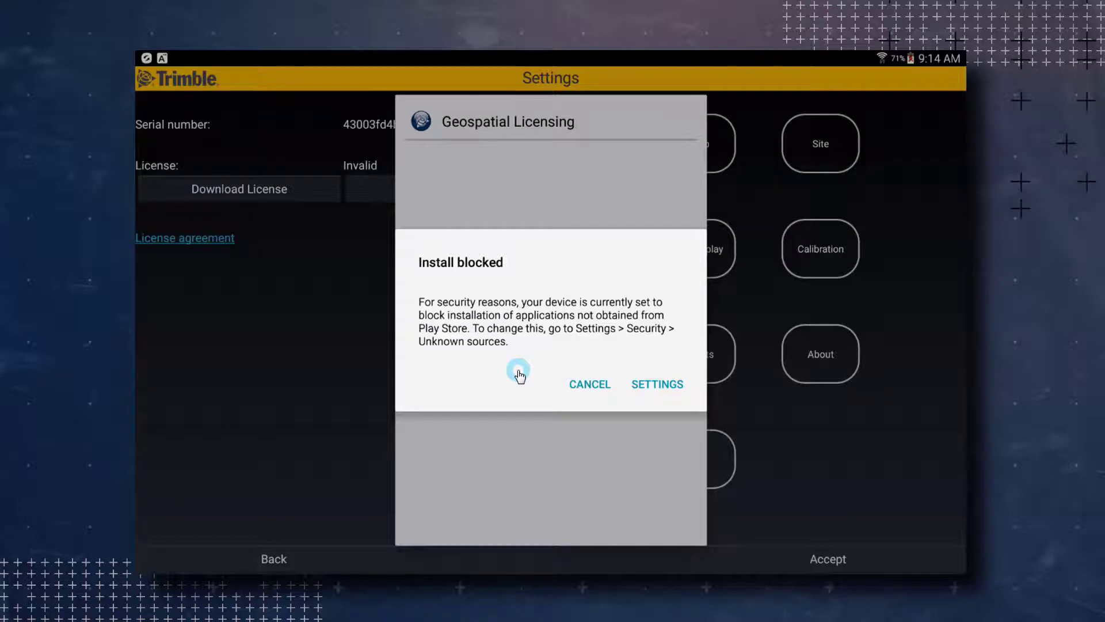
Step: Enable Unknown sources in Security, allowing this installation only
click(657, 385)
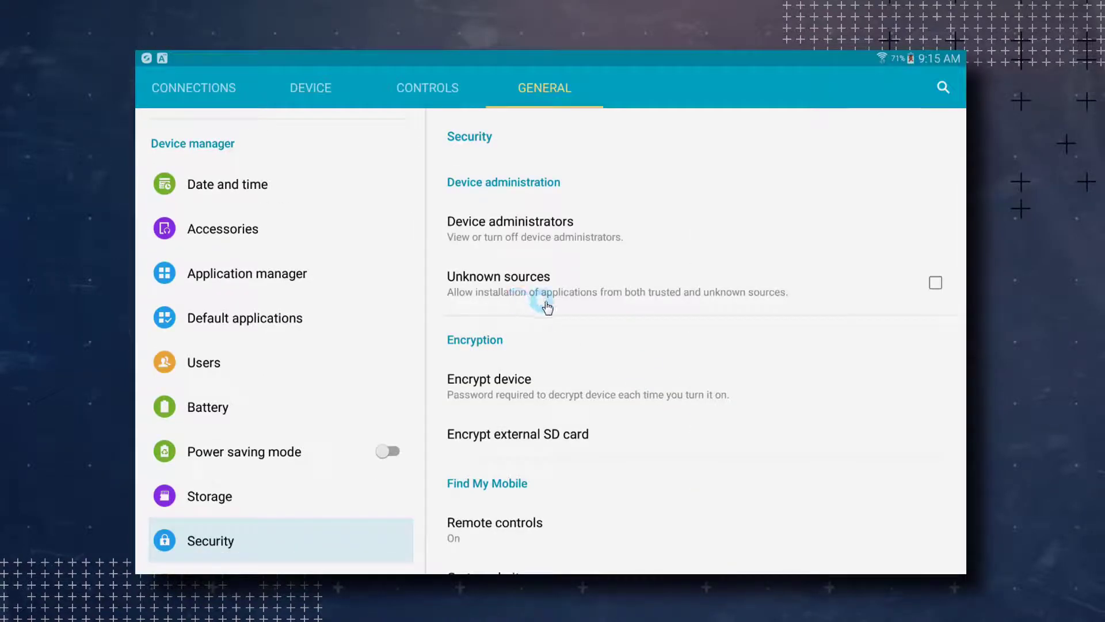
click(935, 284)
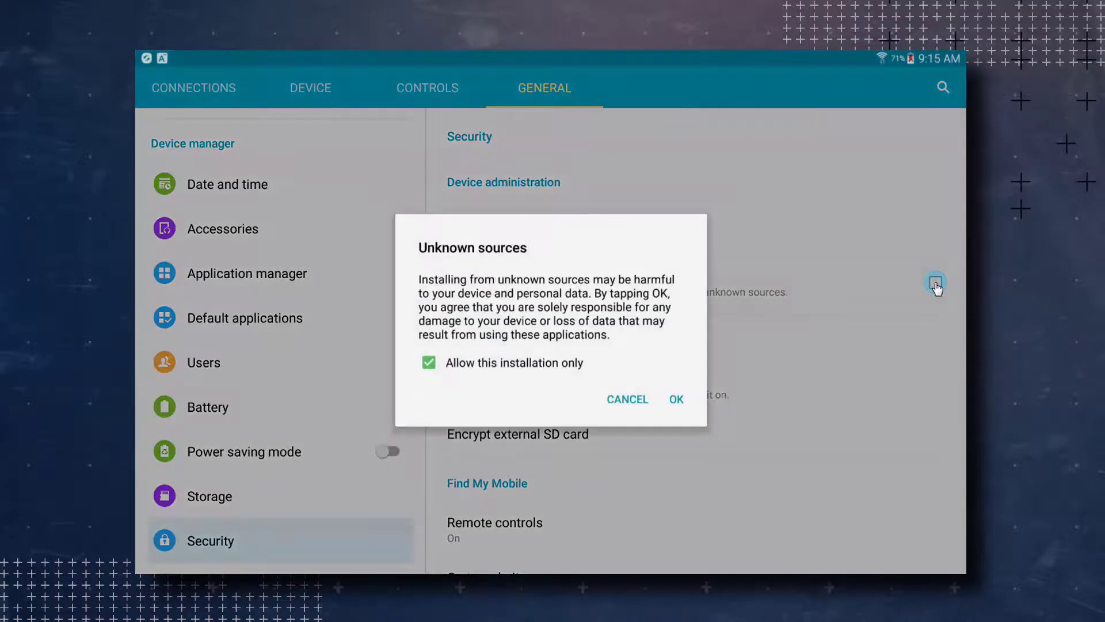
click(677, 402)
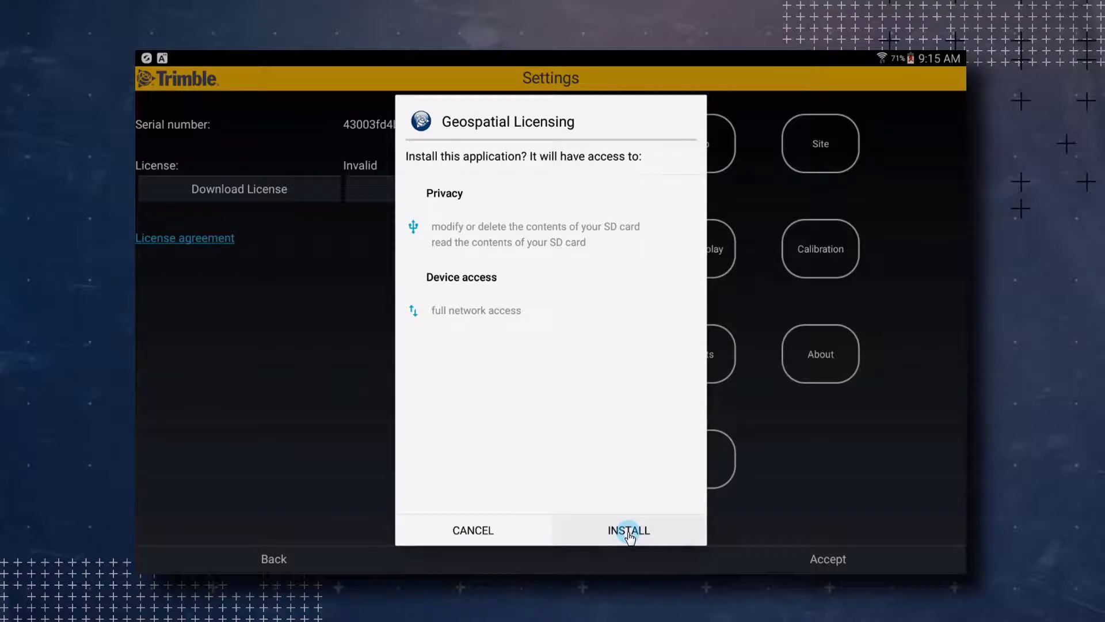
Step: Install the Geospatial Licensing app and launch it
click(629, 530)
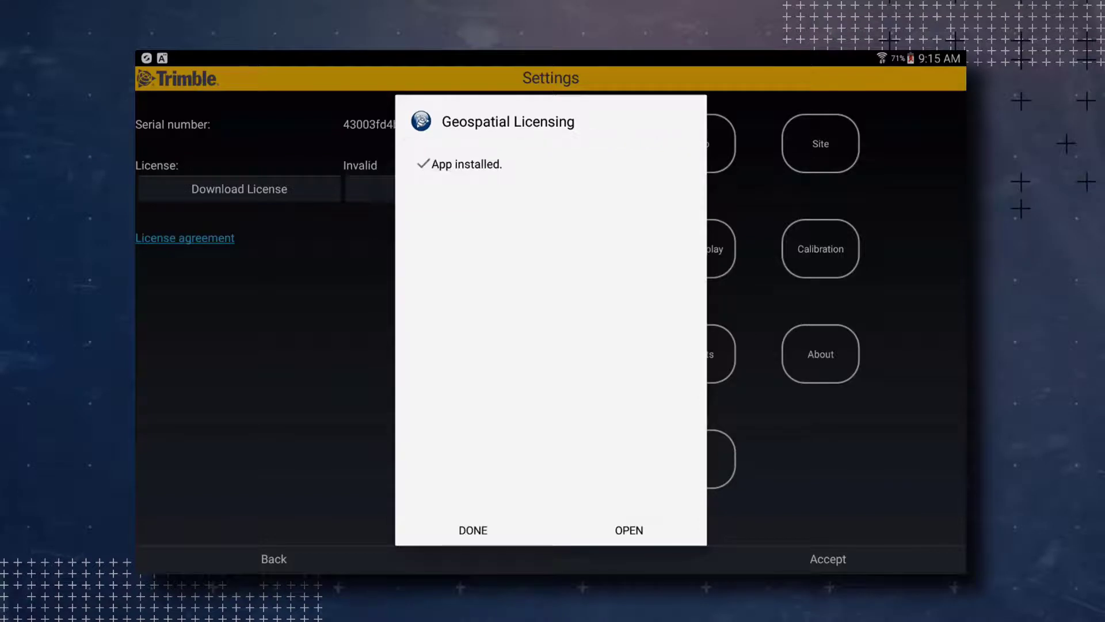
click(612, 532)
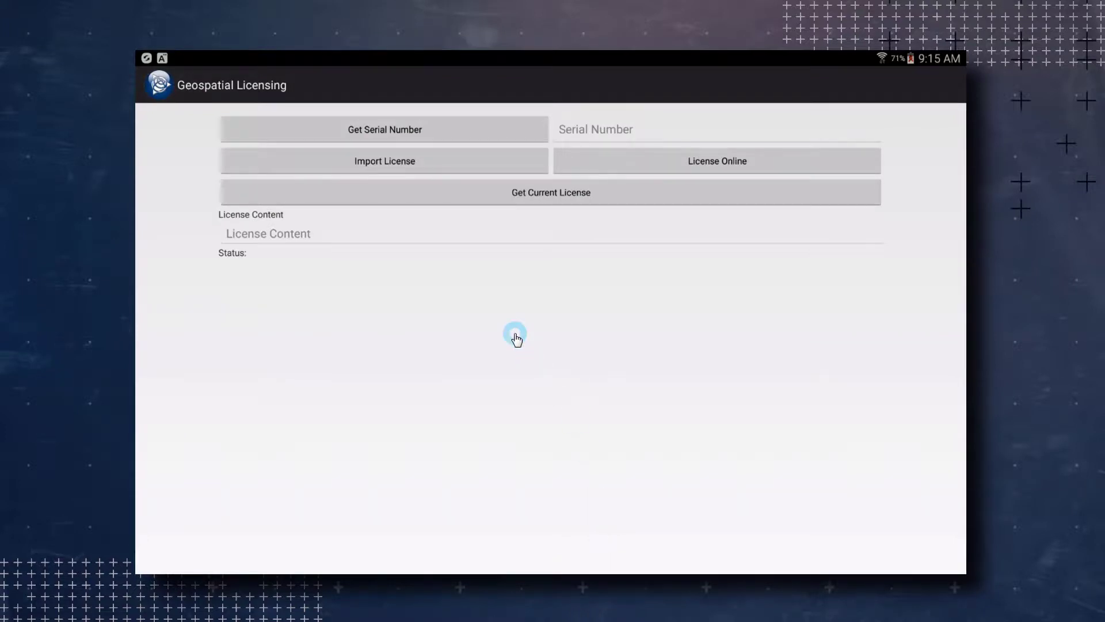
Step: Retrieve the device serial number and request the SitePulse license online
click(407, 131)
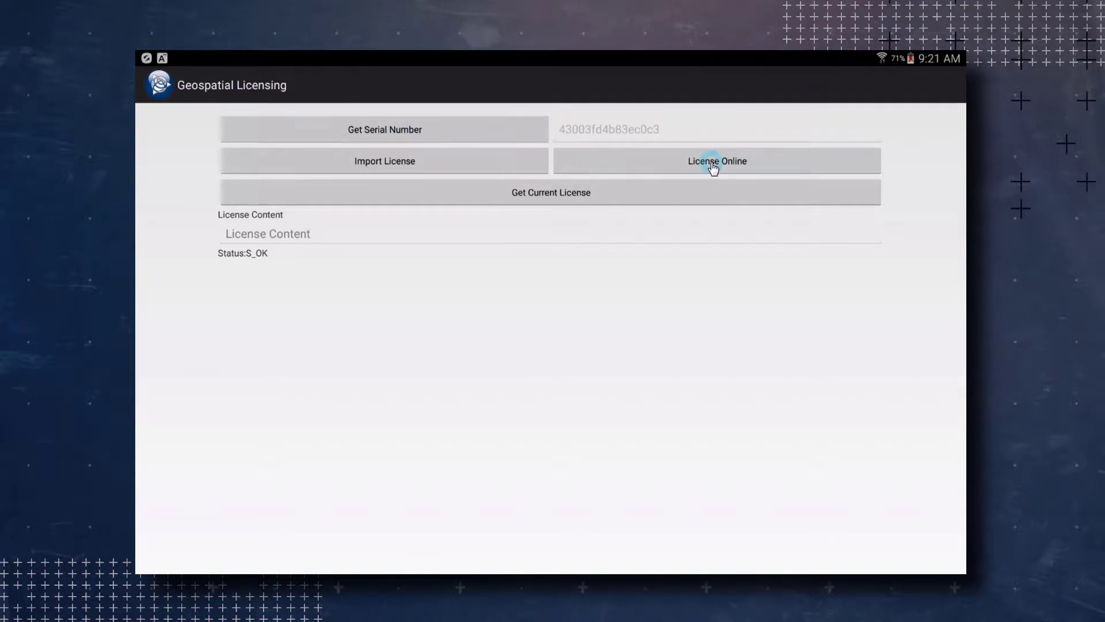
click(713, 167)
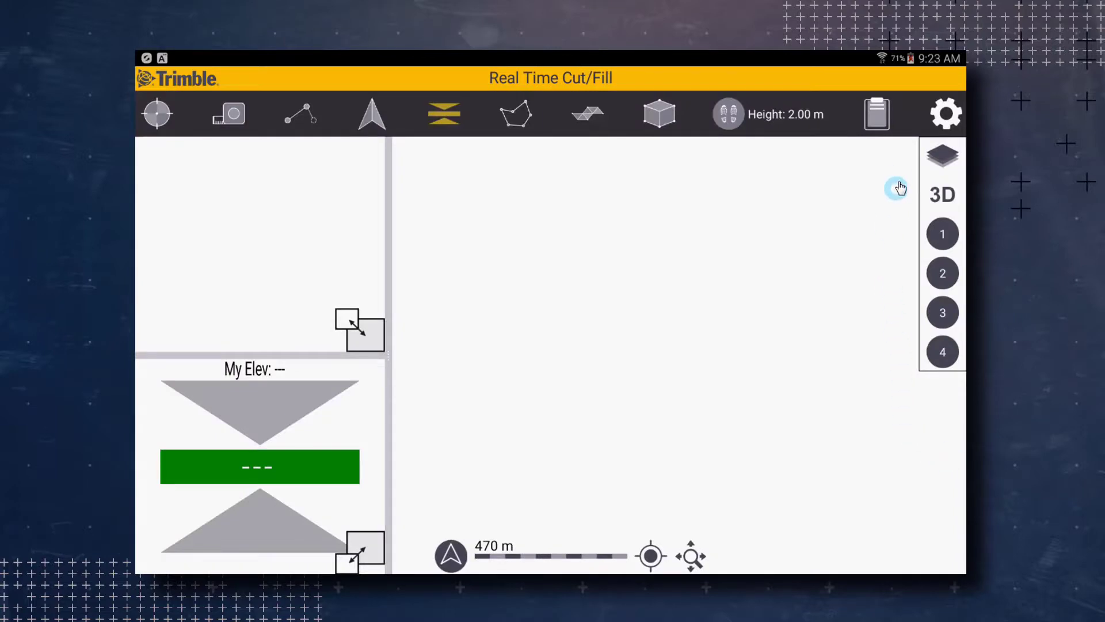
Step: Check that Settings shows License: Valid and accept them to update the receiver
click(942, 122)
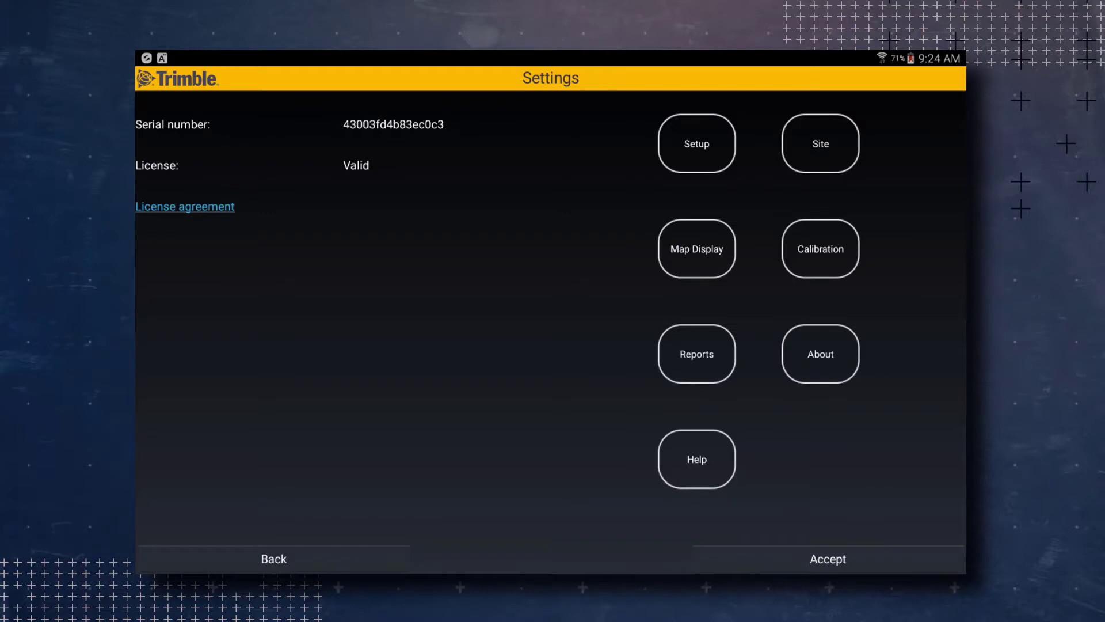
click(883, 567)
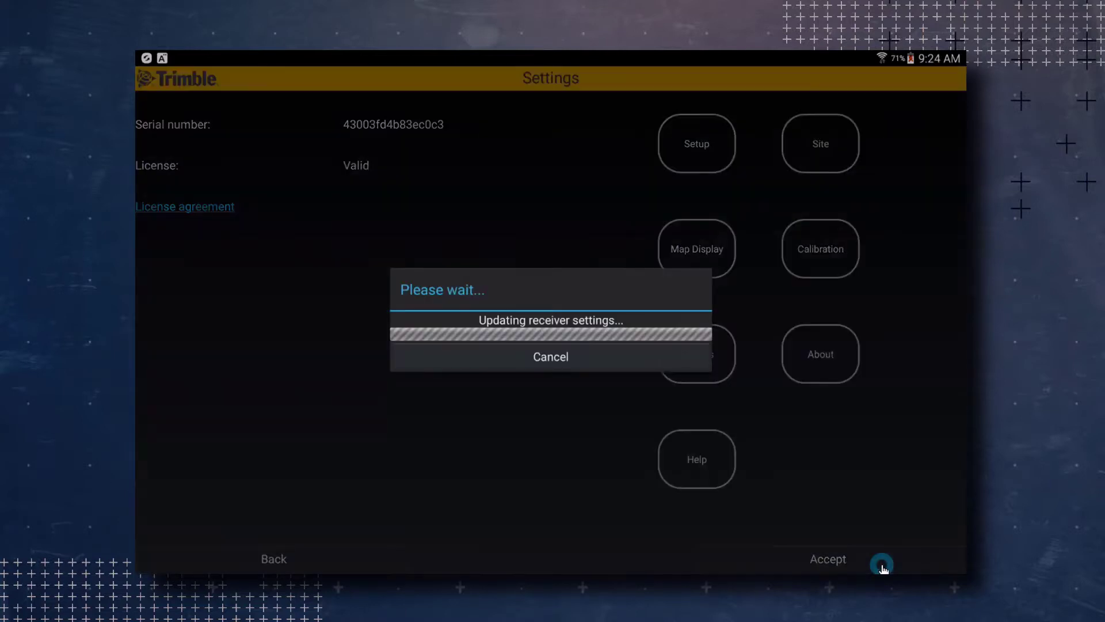